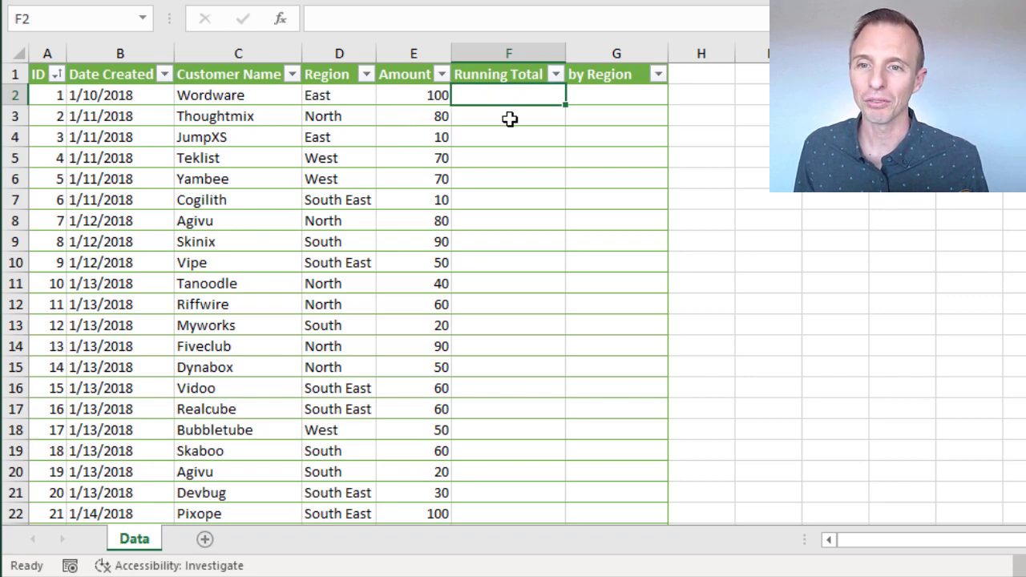
- Enter =SUM from the Amount header to this row's Amount in F2, filling cumulative totals down the column
type("=sum")
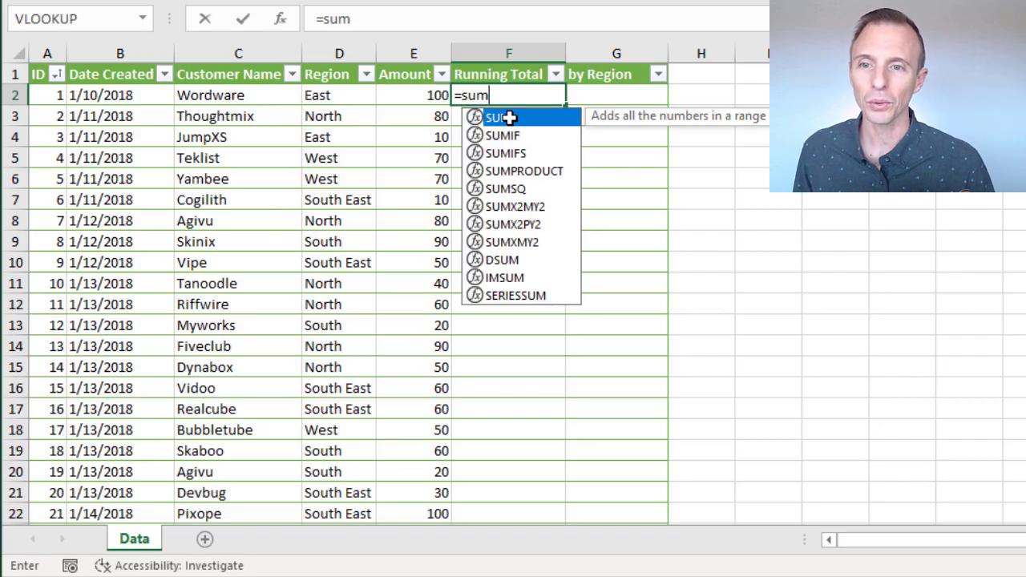
key("Tab")
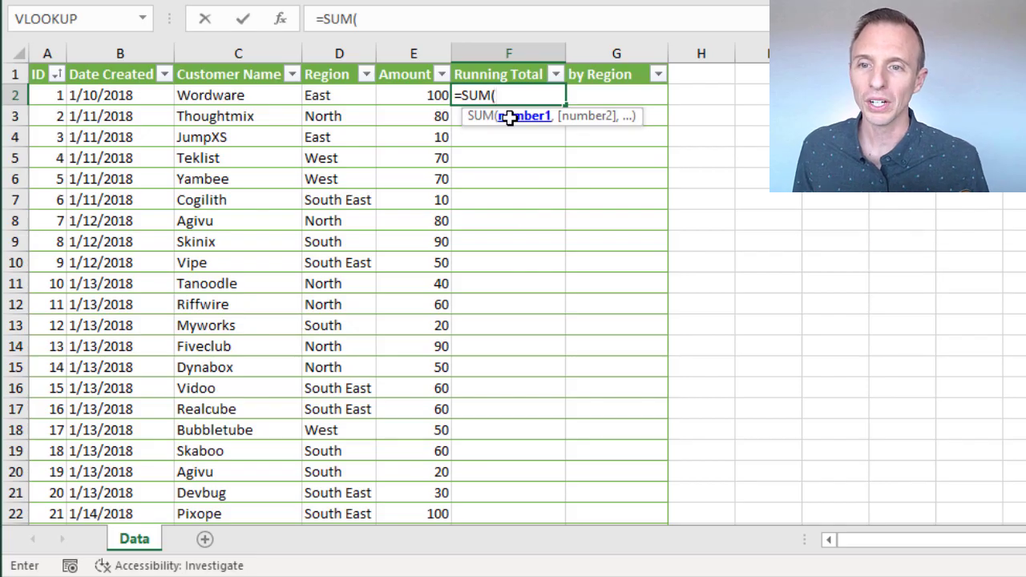
left_click(393, 74)
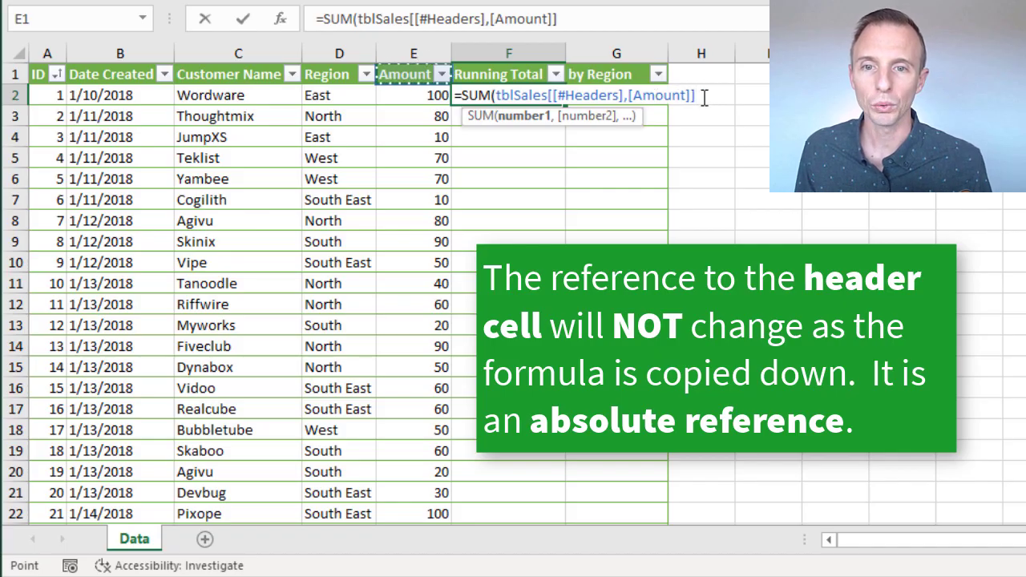
key("F2")
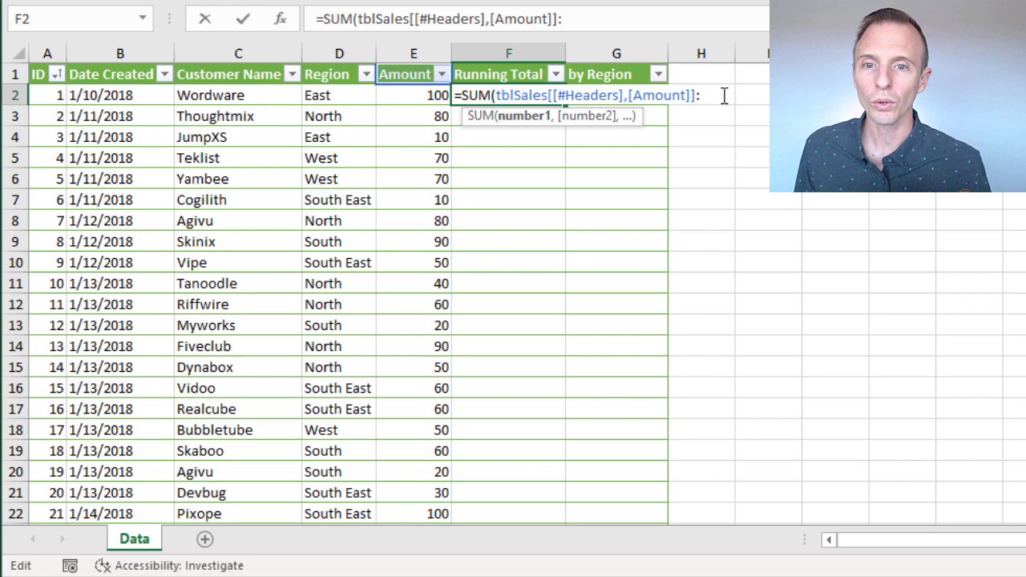
left_click(408, 96)
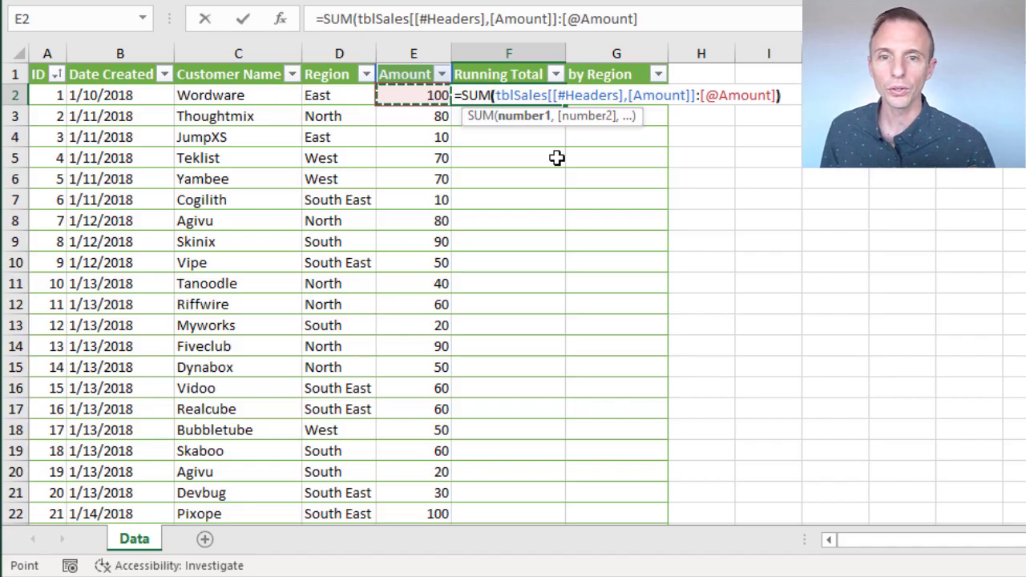
type(")")
key("Return")
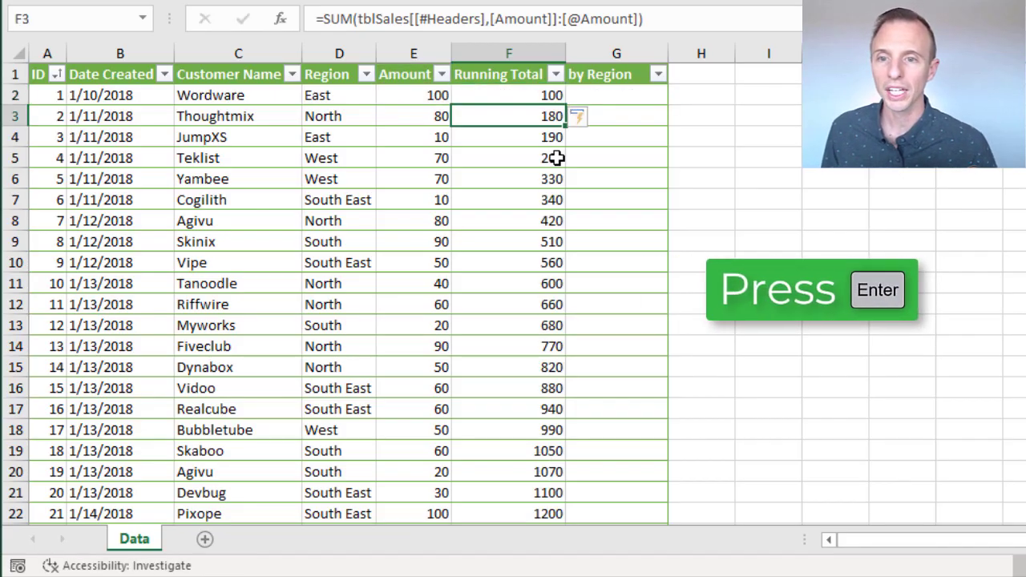
- Show F4's running-total formula with its colour-coded references
left_click(518, 139)
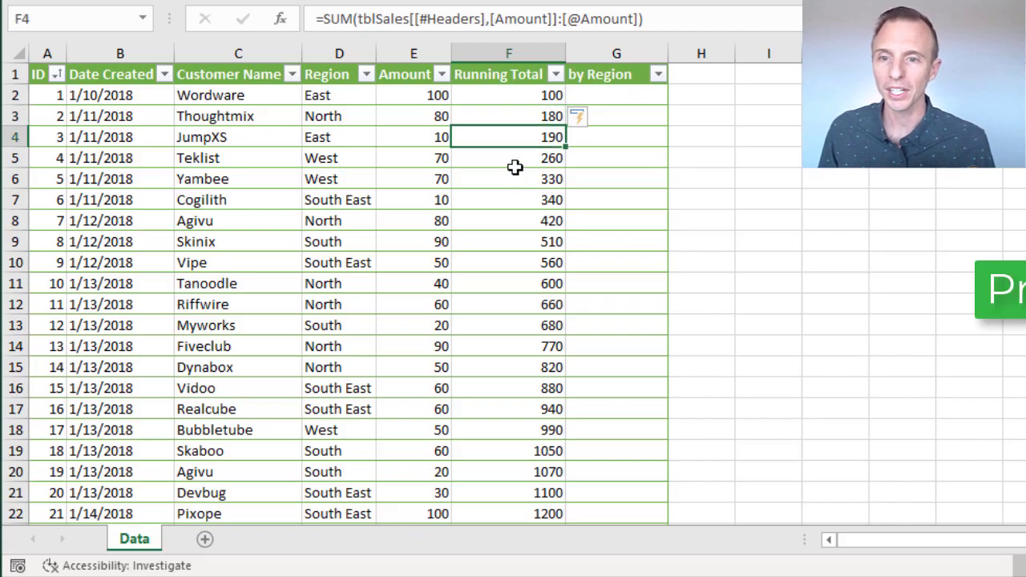
key("F2")
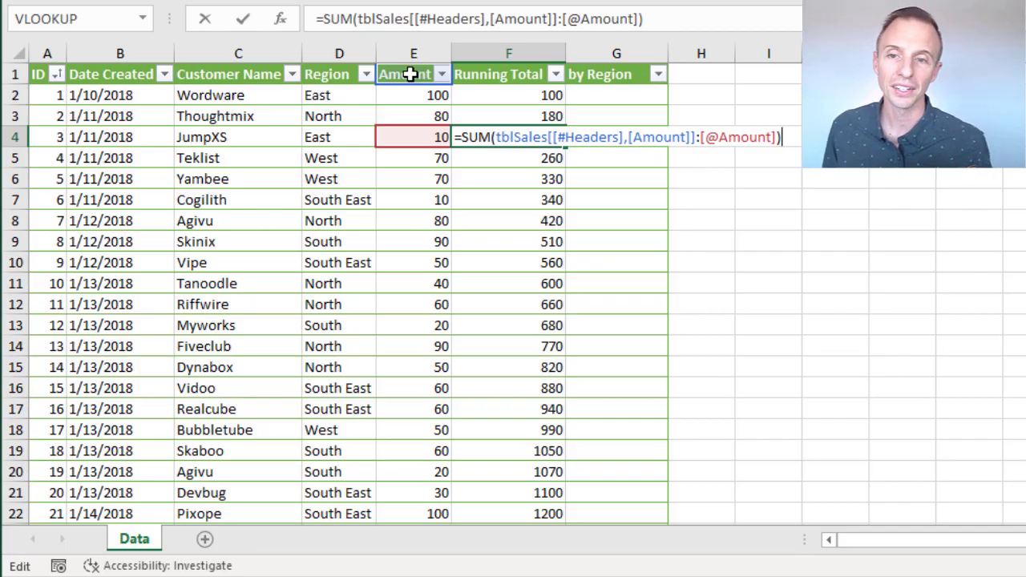
key("ctrl+Return")
left_click(409, 74)
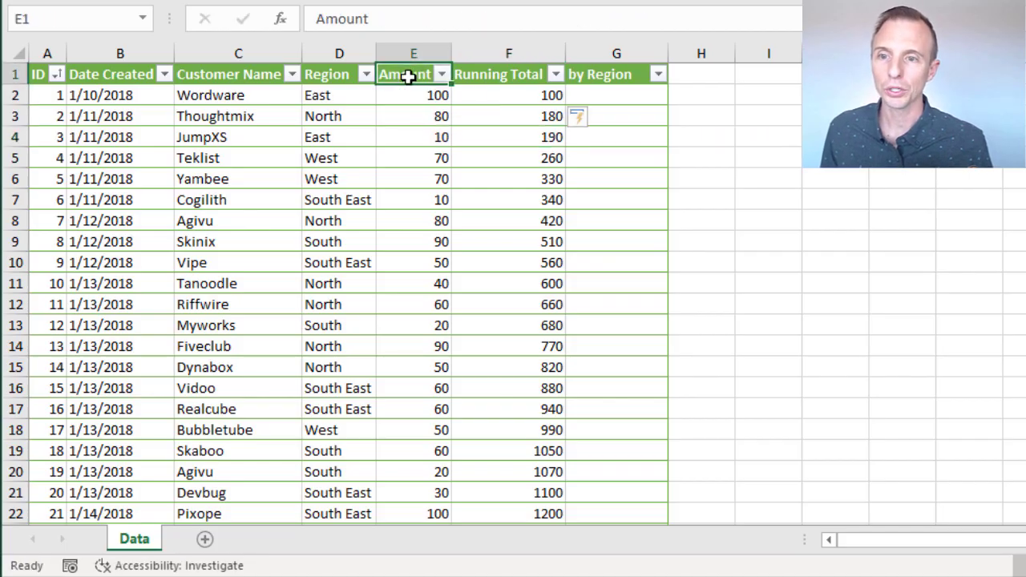
type("100")
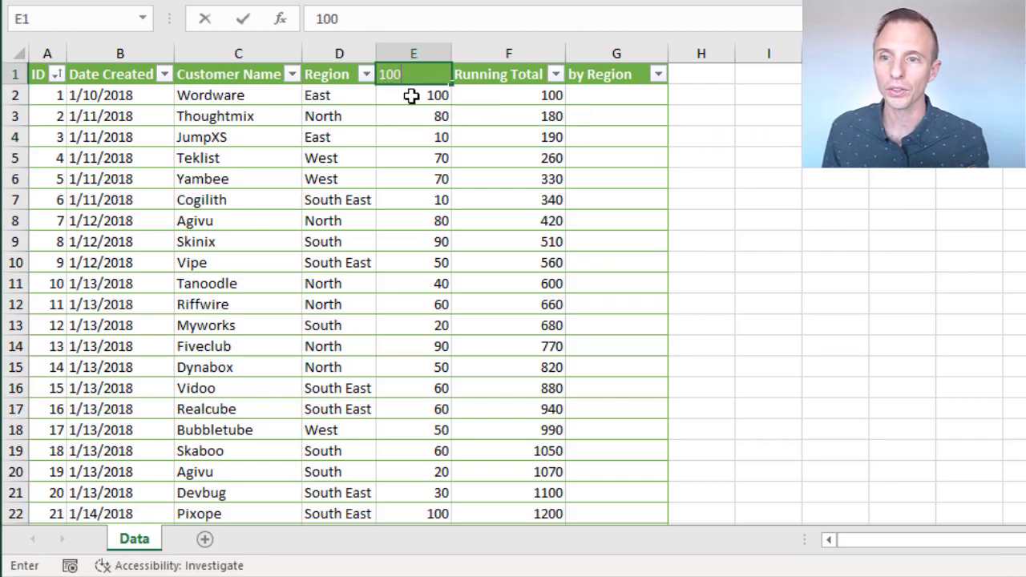
key("Return")
key("Up")
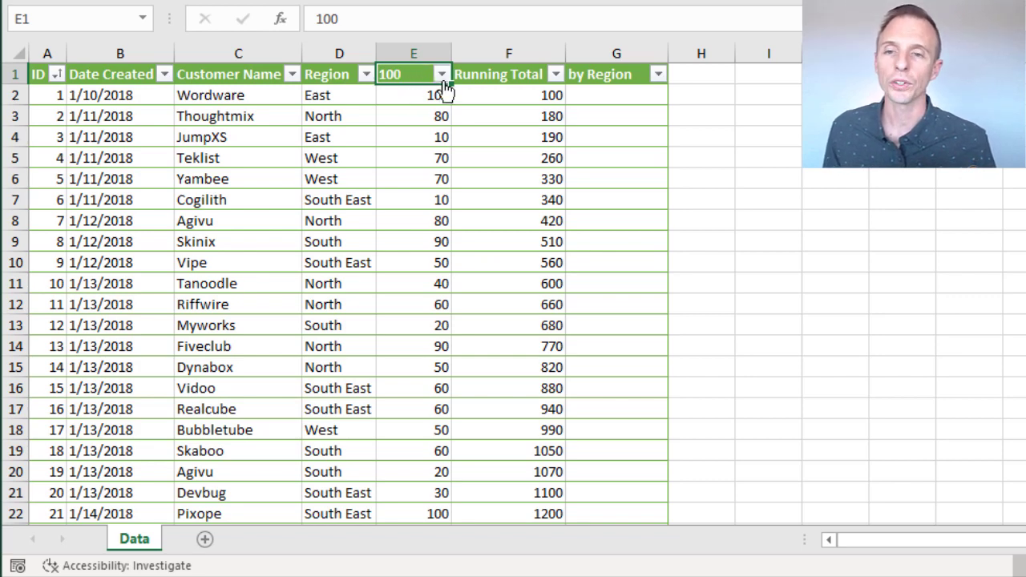
left_click(504, 95)
key("F2")
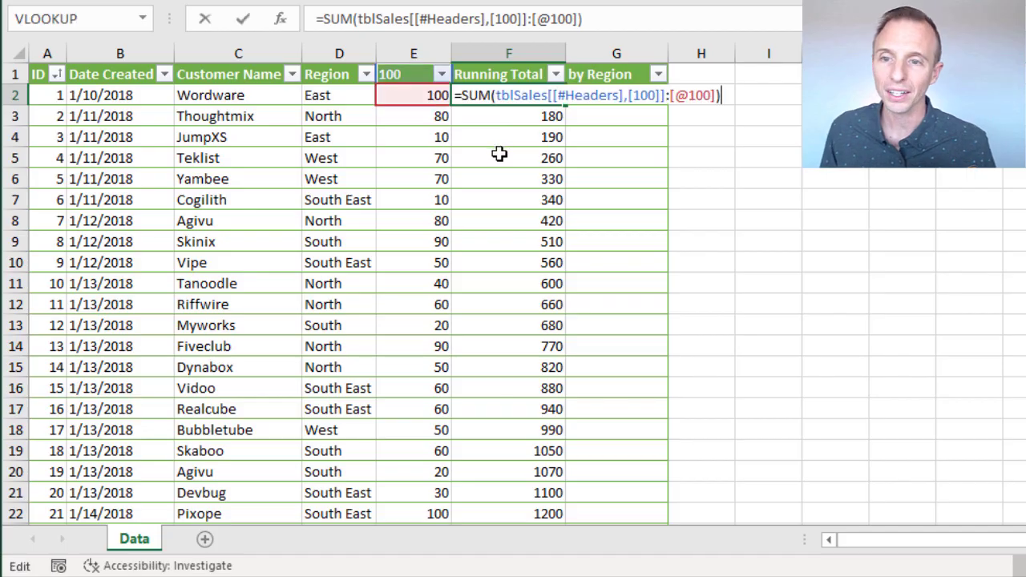
key("Escape")
left_click(510, 114)
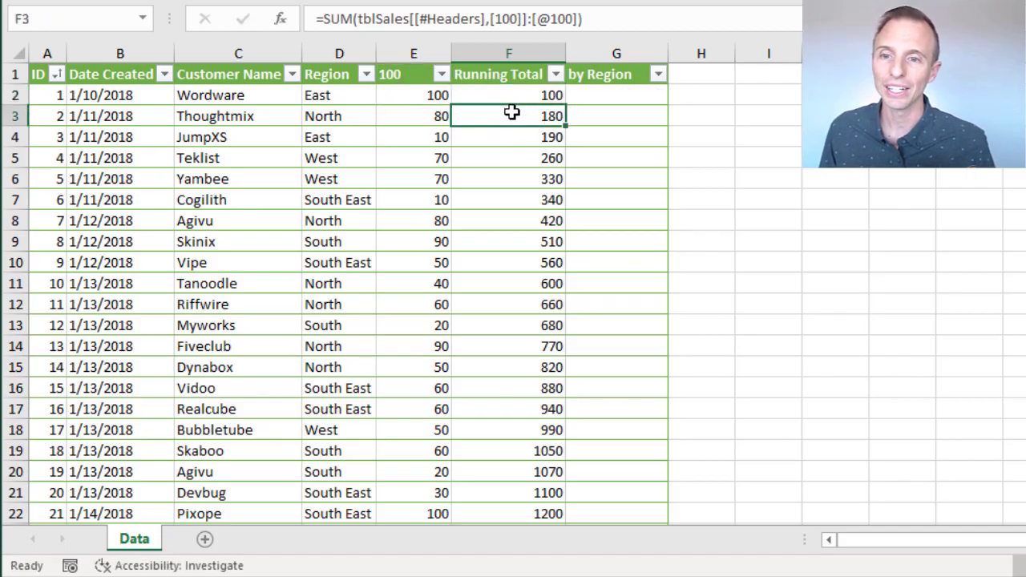
key("F2")
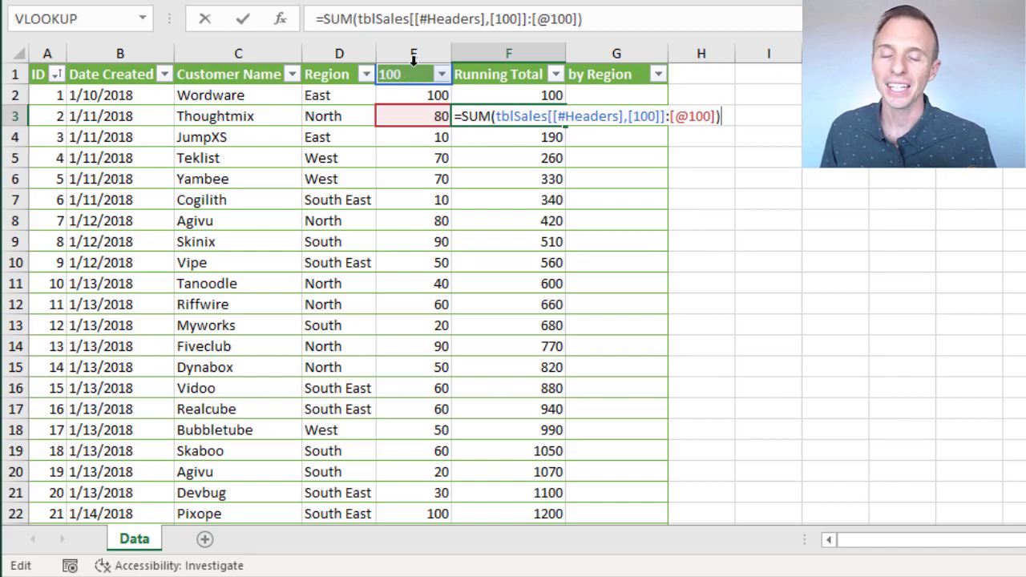
key("ctrl+Return")
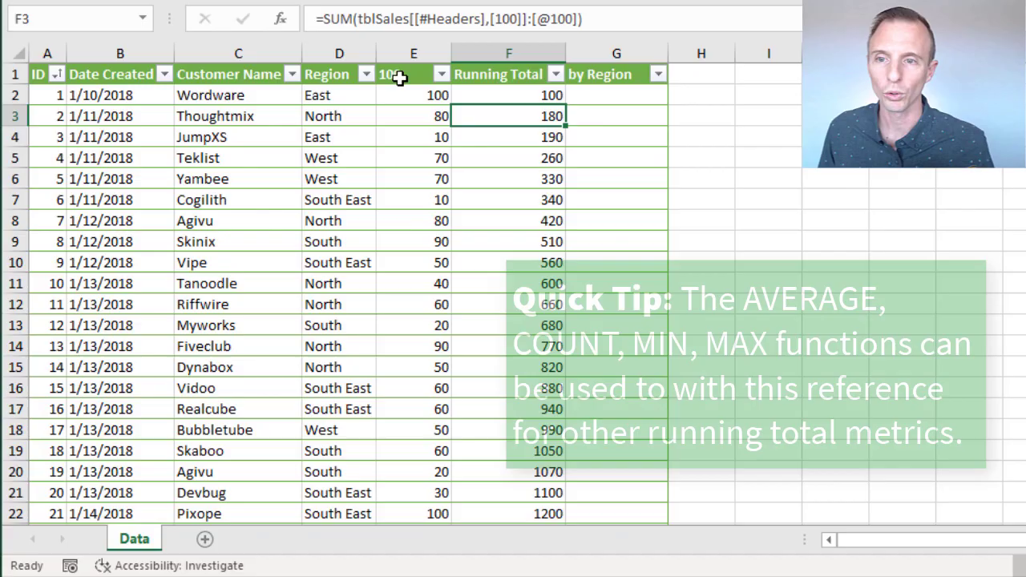
key("ctrl+z")
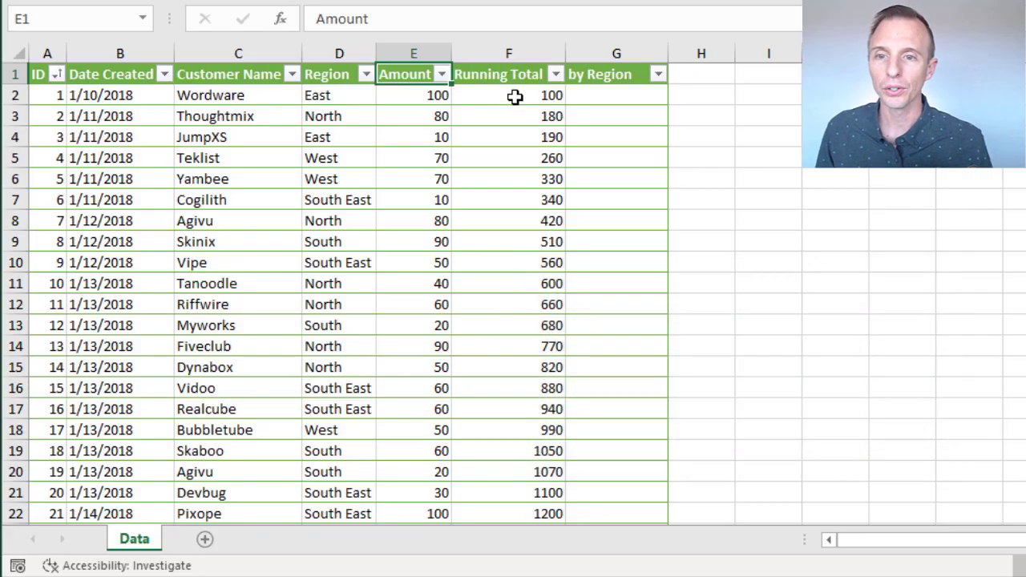
- Rewrite F2 as =SUM($E$1:E2) with a locked E1 start and commit it
left_click(514, 95)
type("=sum")
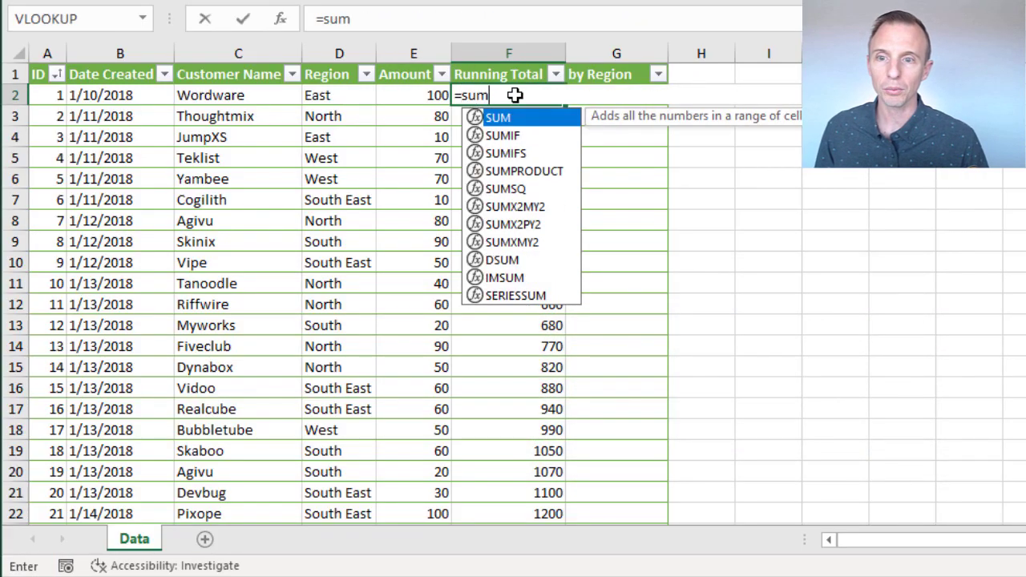
key("Tab")
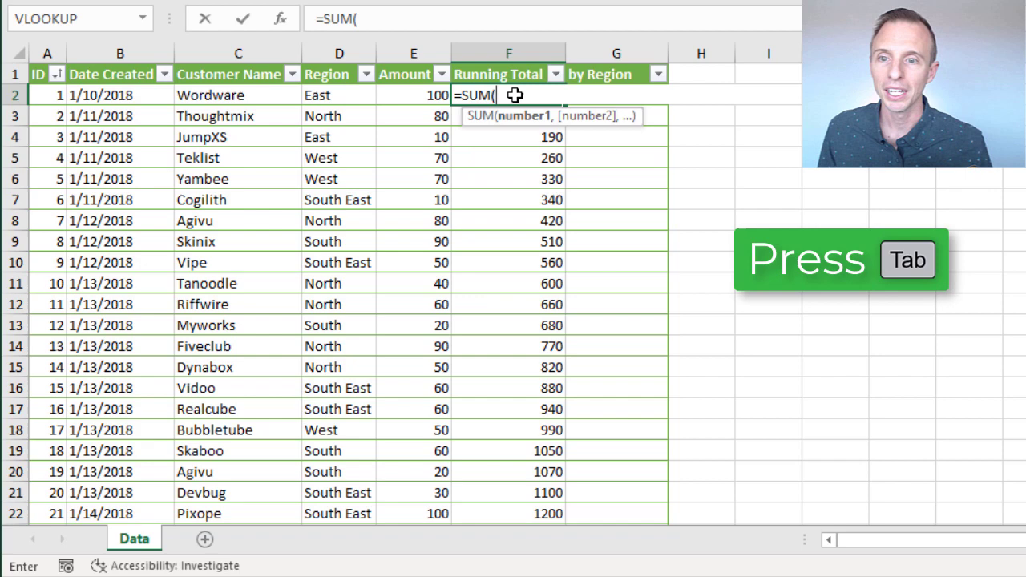
left_click_drag(413, 76, 416, 101)
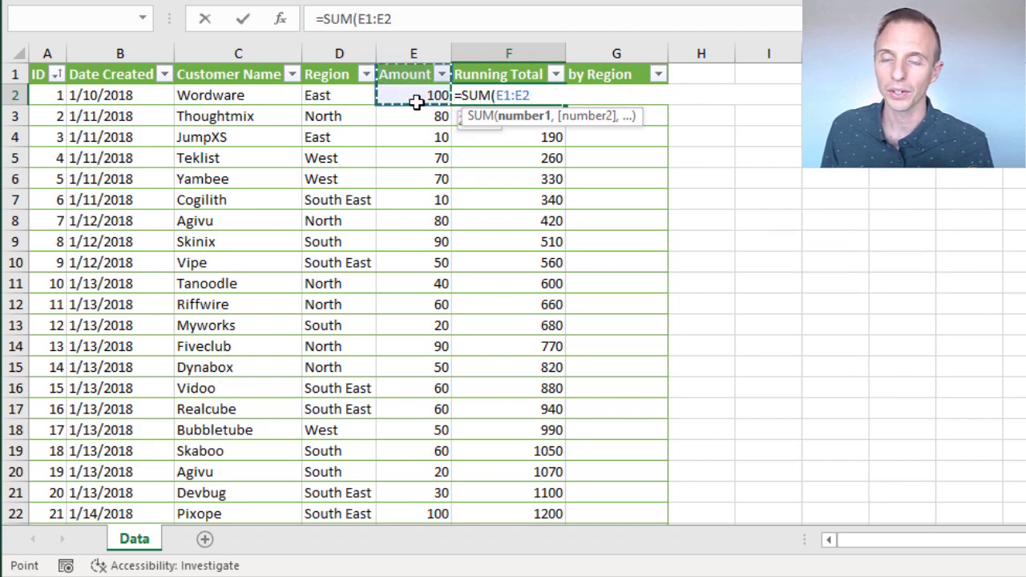
left_click(500, 97)
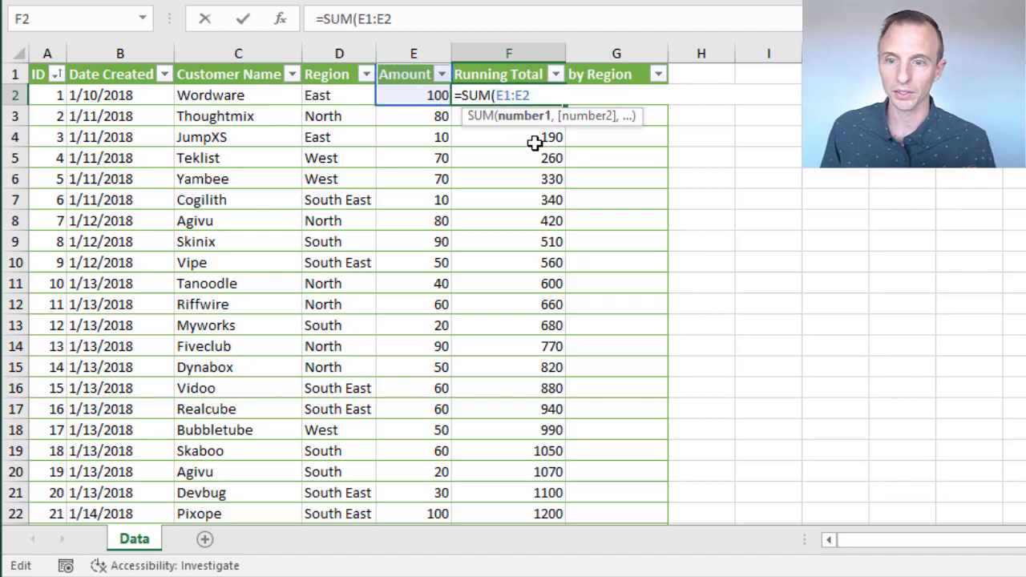
key("F4")
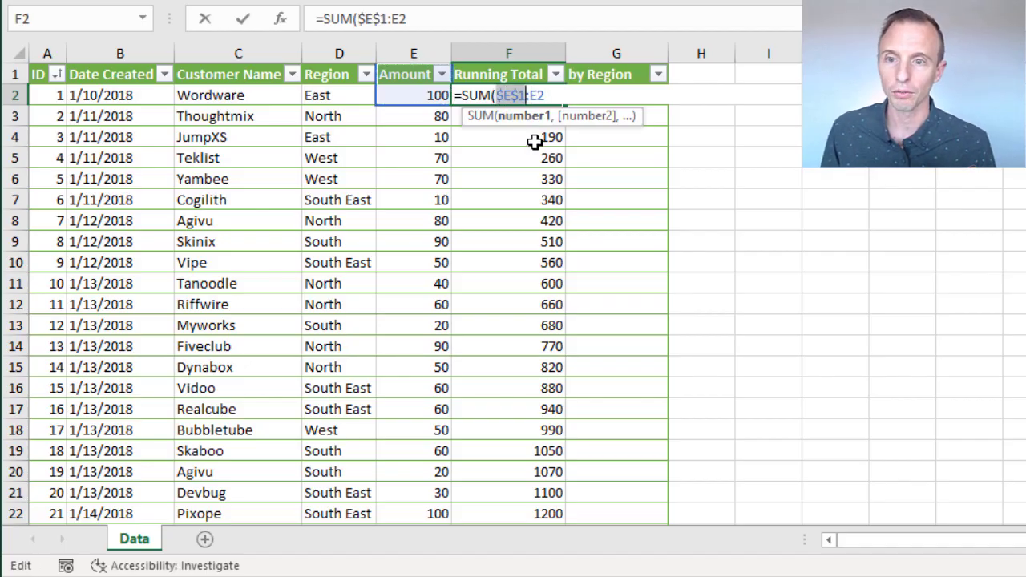
left_click(559, 96)
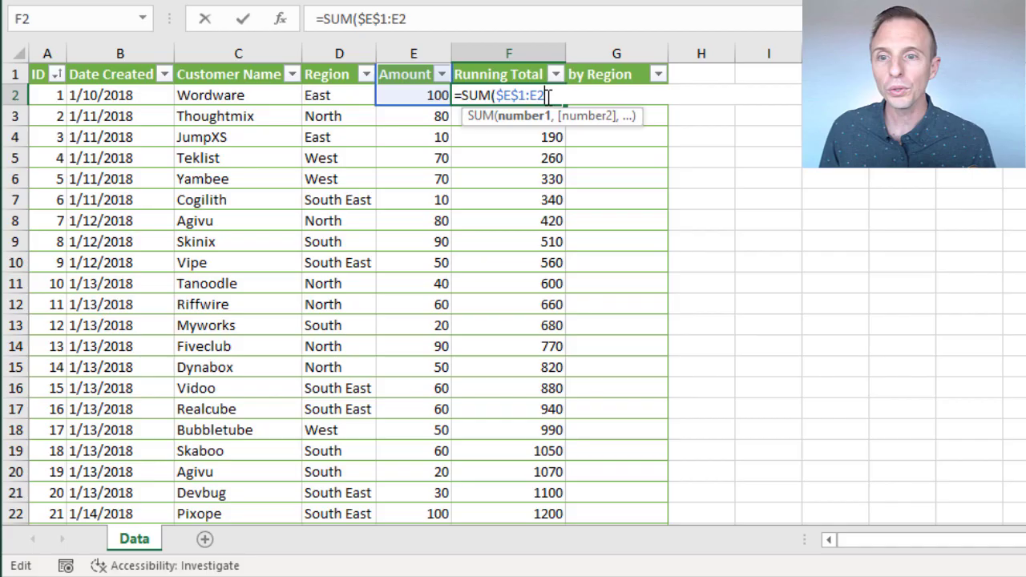
key("ctrl+Return")
- Review F2's converted table-reference formula, then select the first by Region cell G2
key("F2")
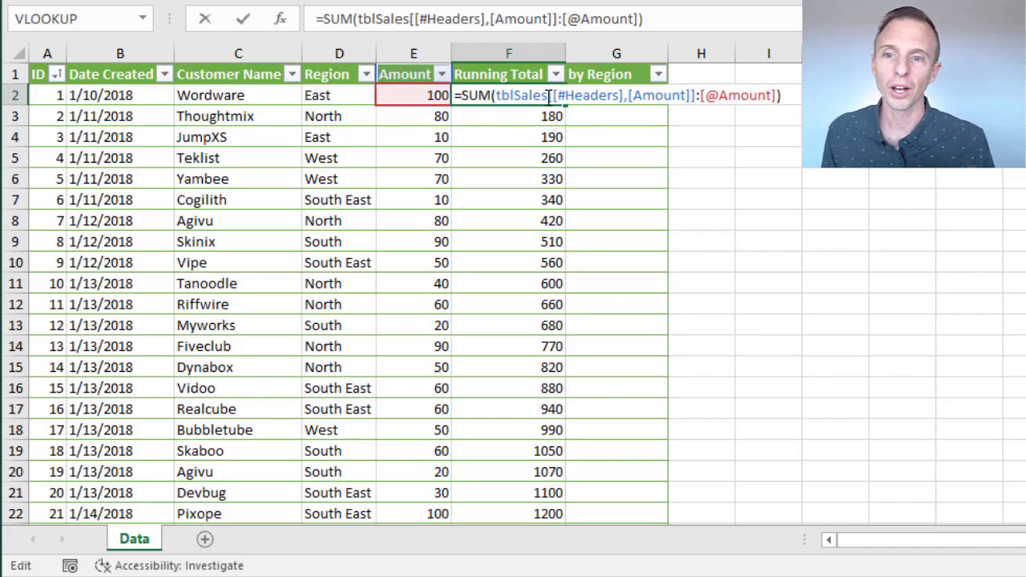
left_click(498, 95)
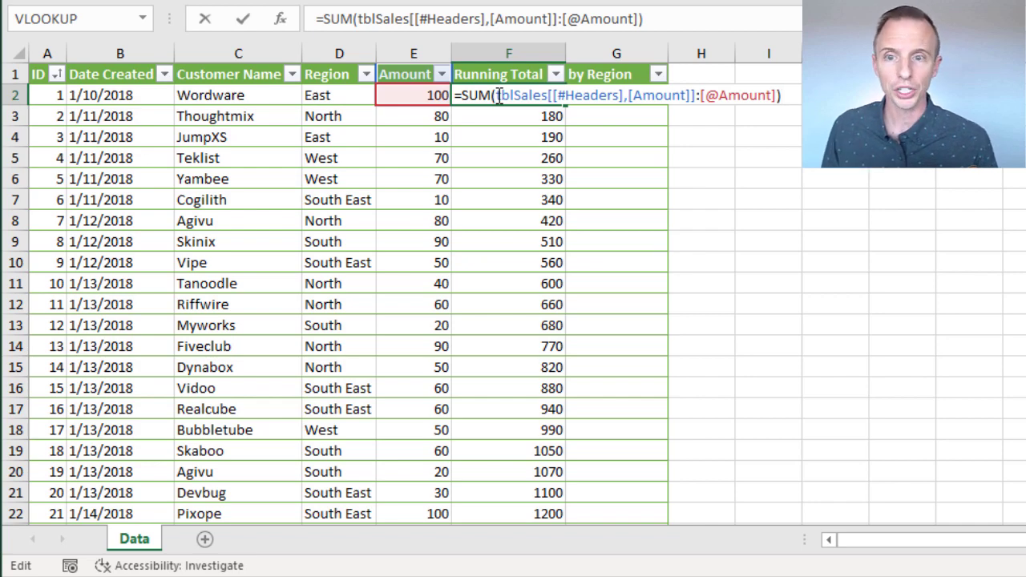
key("ctrl+Return")
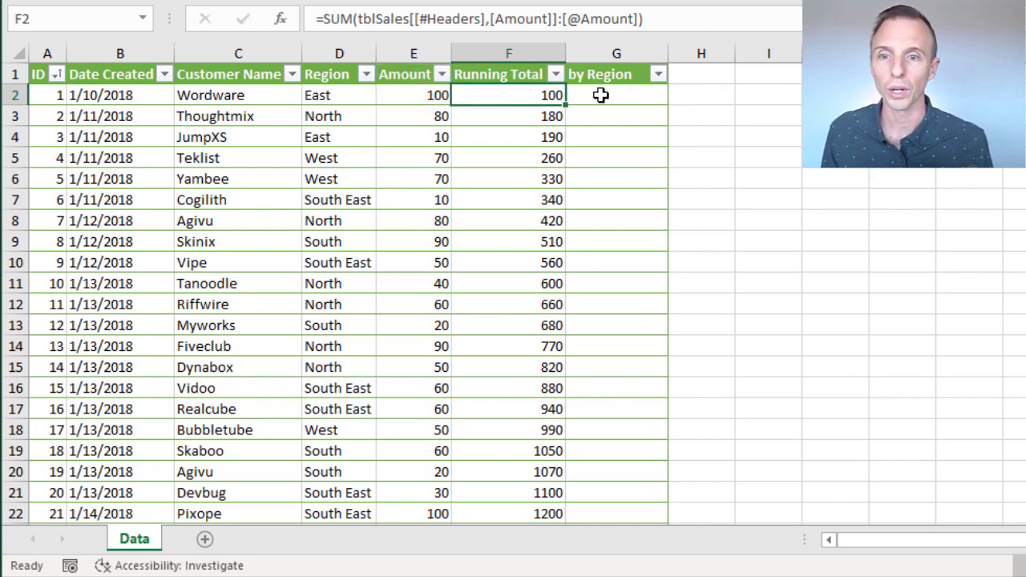
left_click(602, 95)
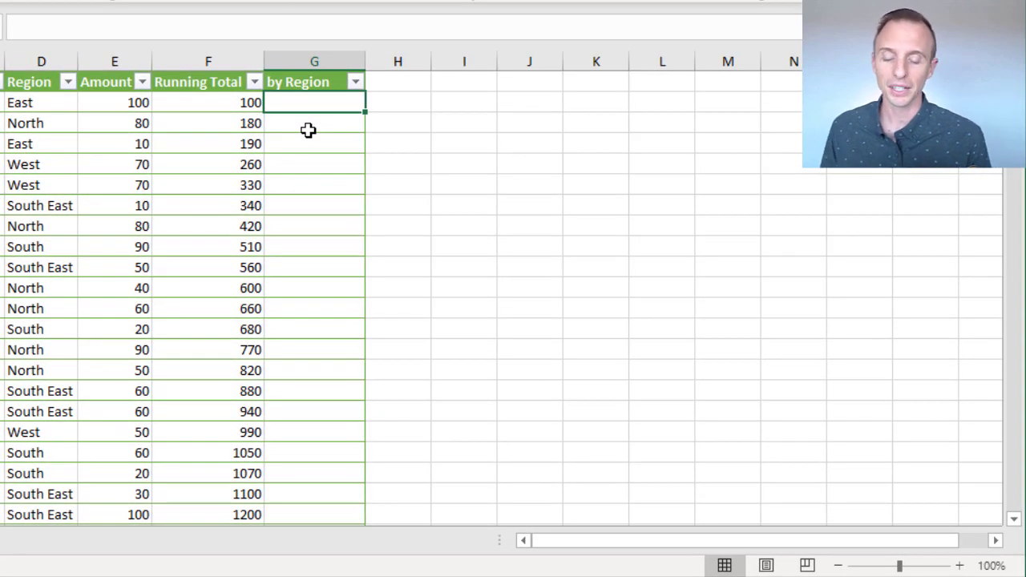
- Start a SUMIF in G2 with the Region header-to-row range and this row's region as criteria
type("=sum")
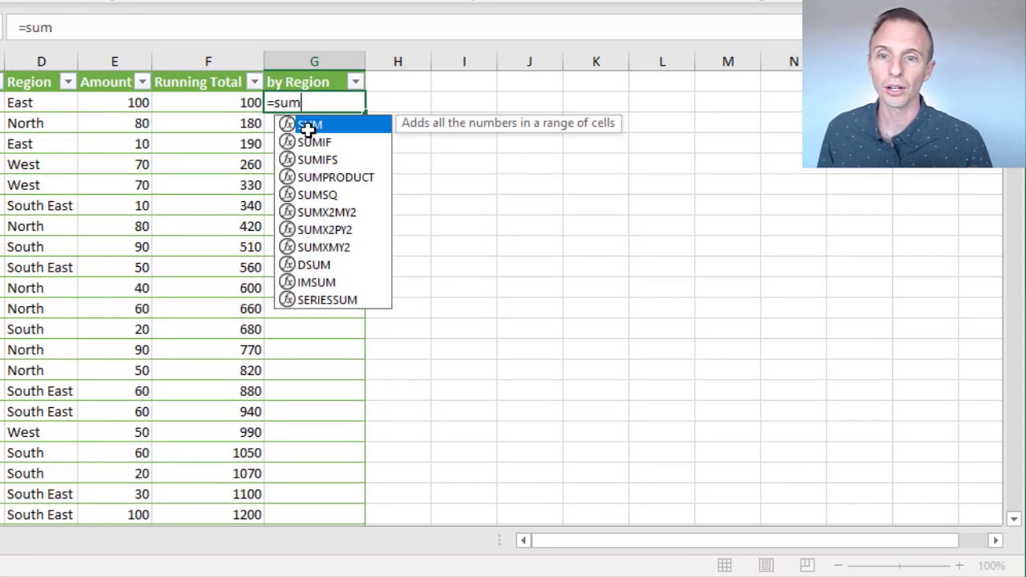
key("Down")
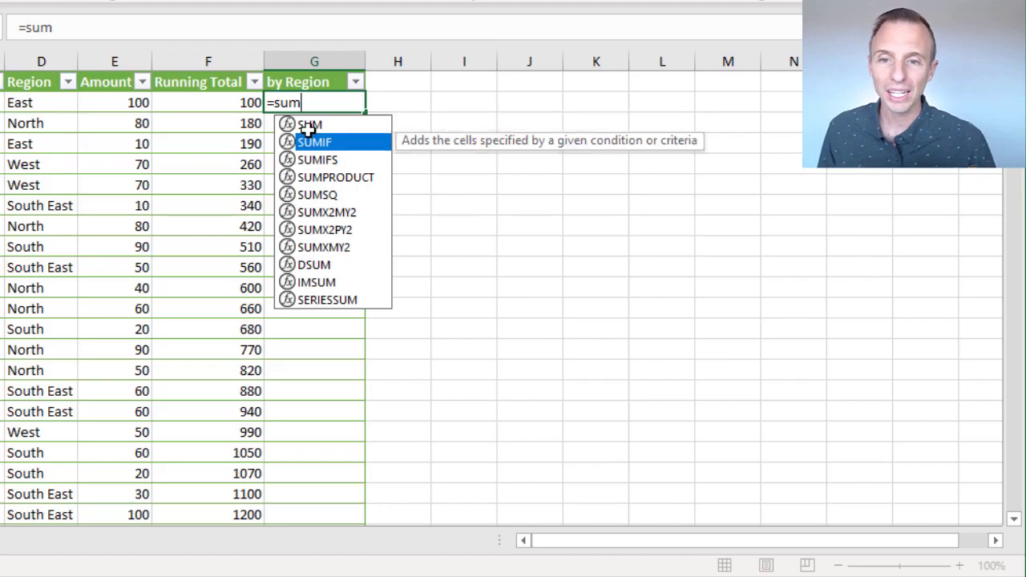
key("Tab")
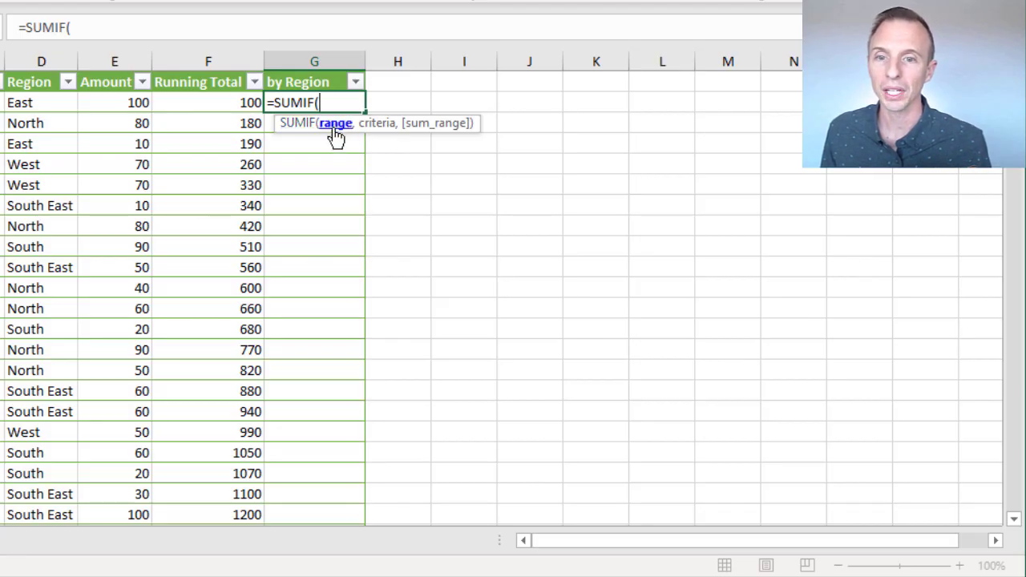
left_click(39, 82)
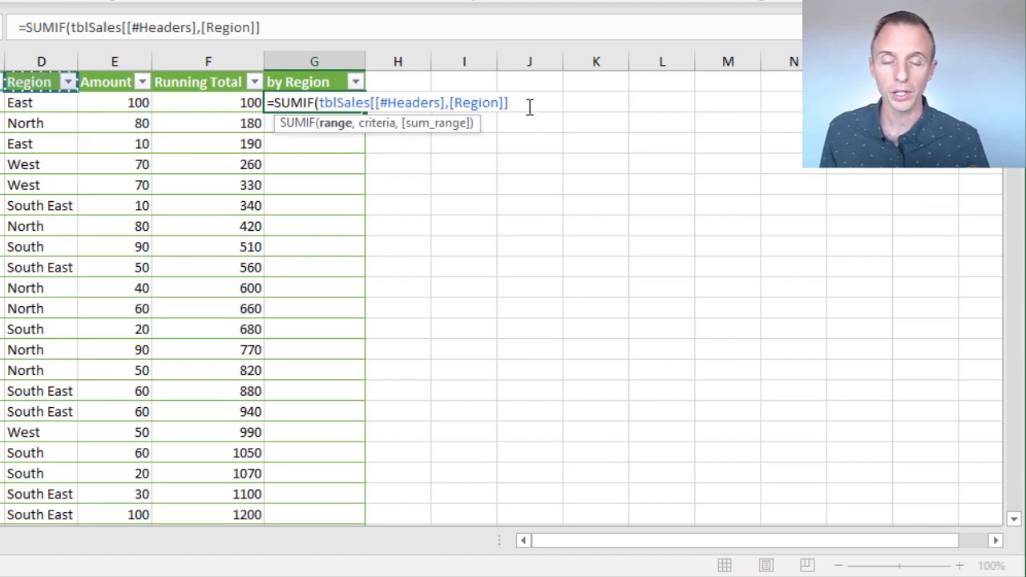
type(":")
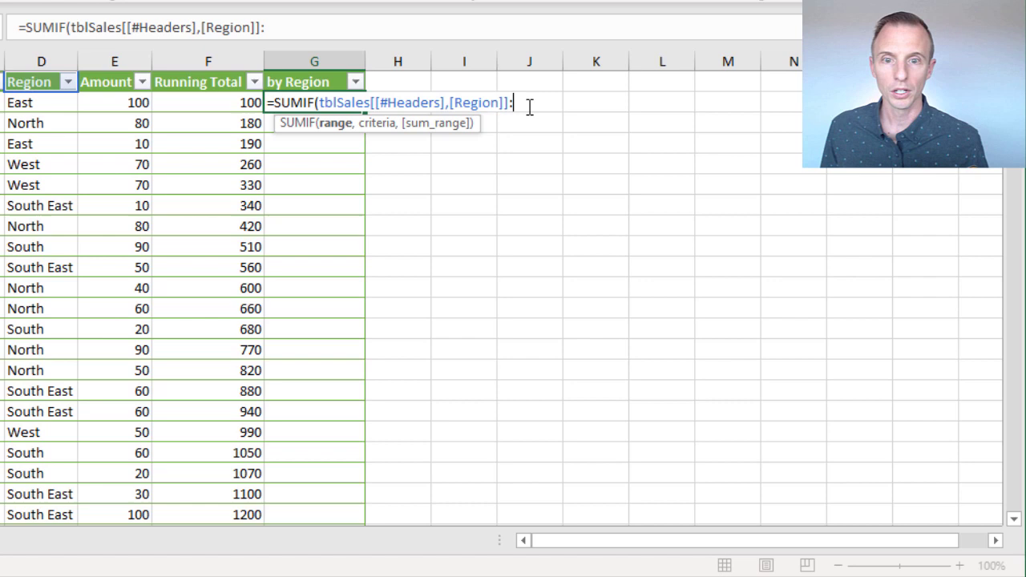
left_click(47, 101)
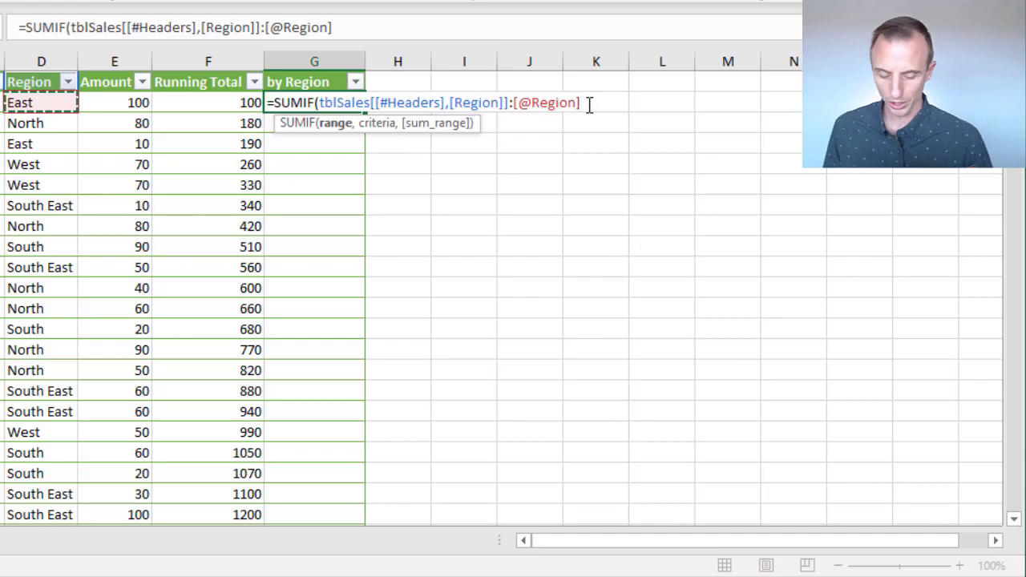
type(",")
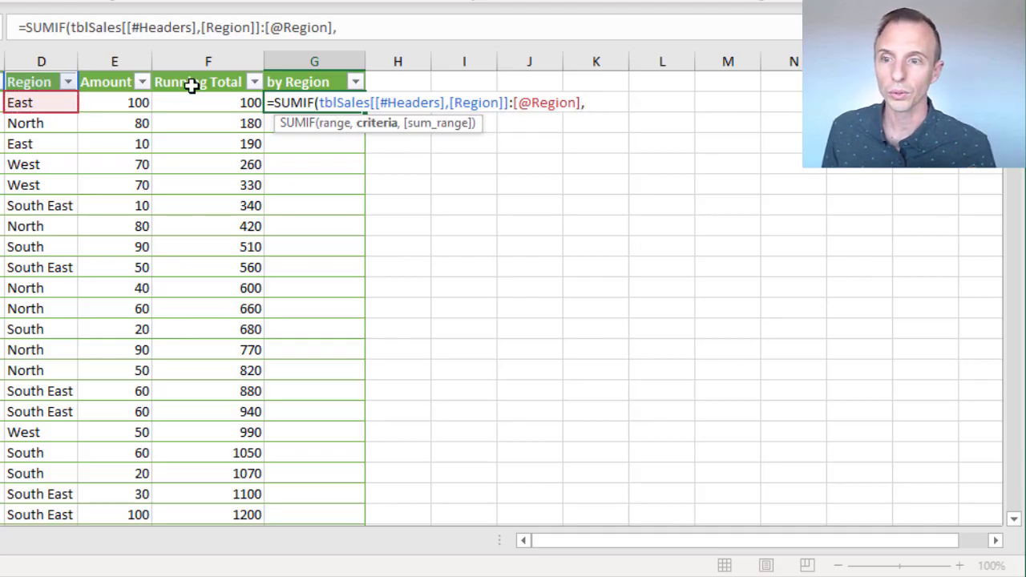
left_click(28, 102)
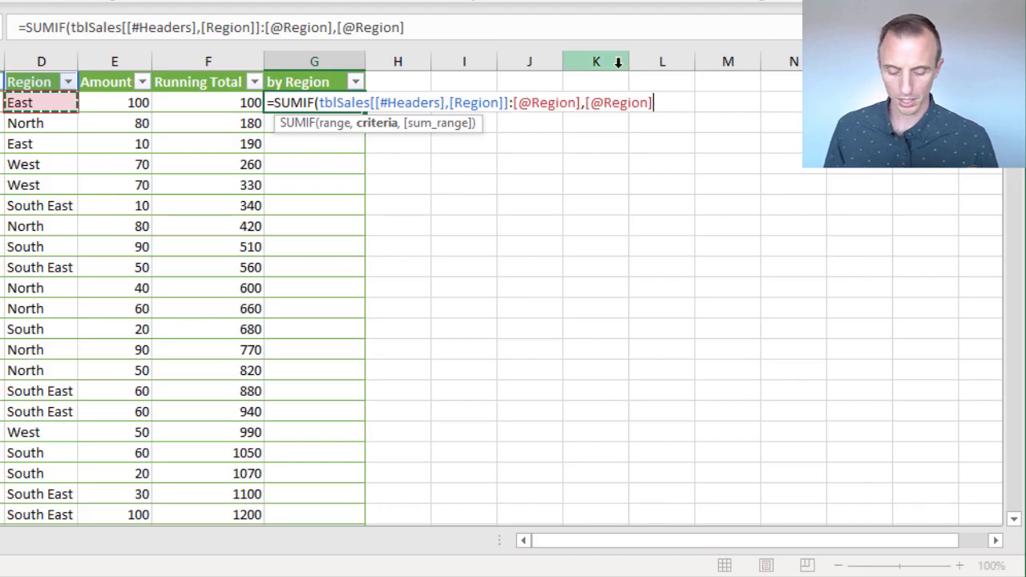
type(",")
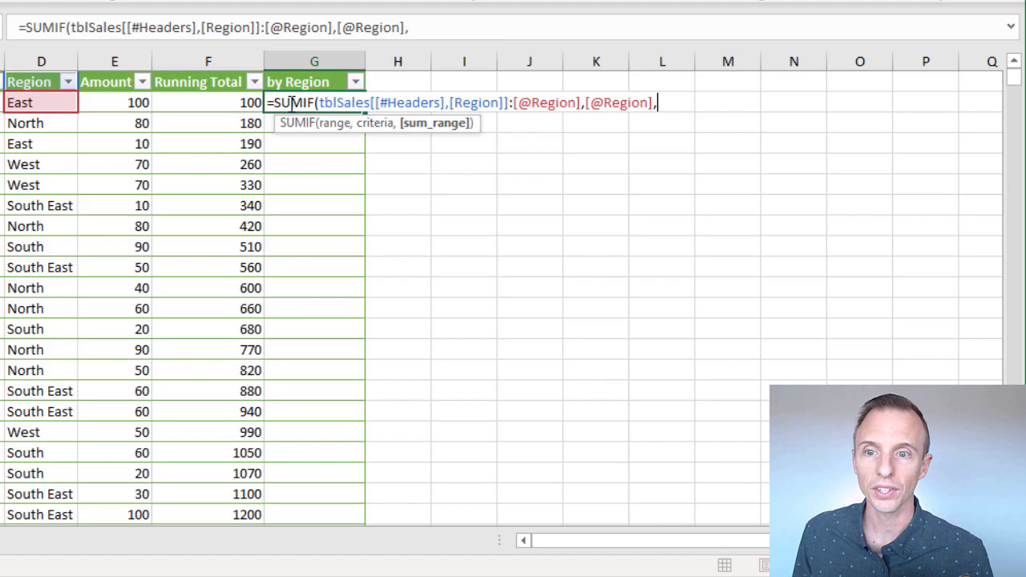
- Finish the SUMIF with the Amount header-to-row sum range and fill the by Region column
left_click(108, 82)
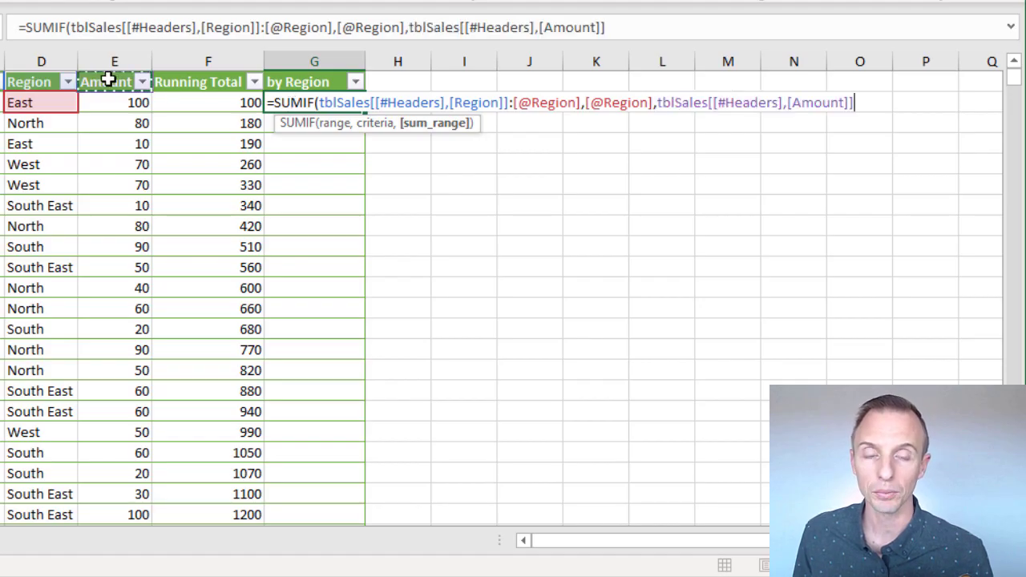
left_click(849, 110)
type(":")
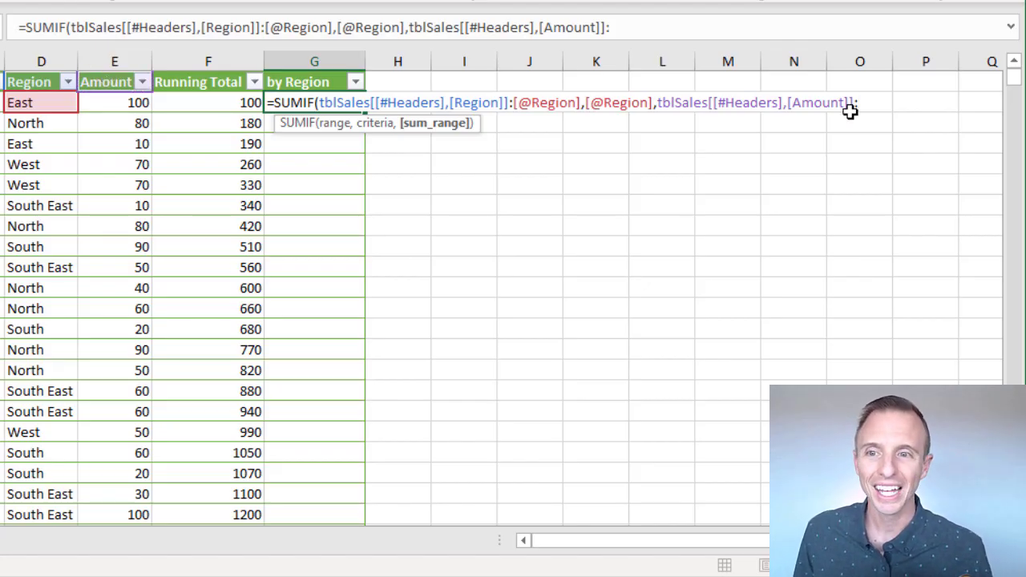
left_click(112, 104)
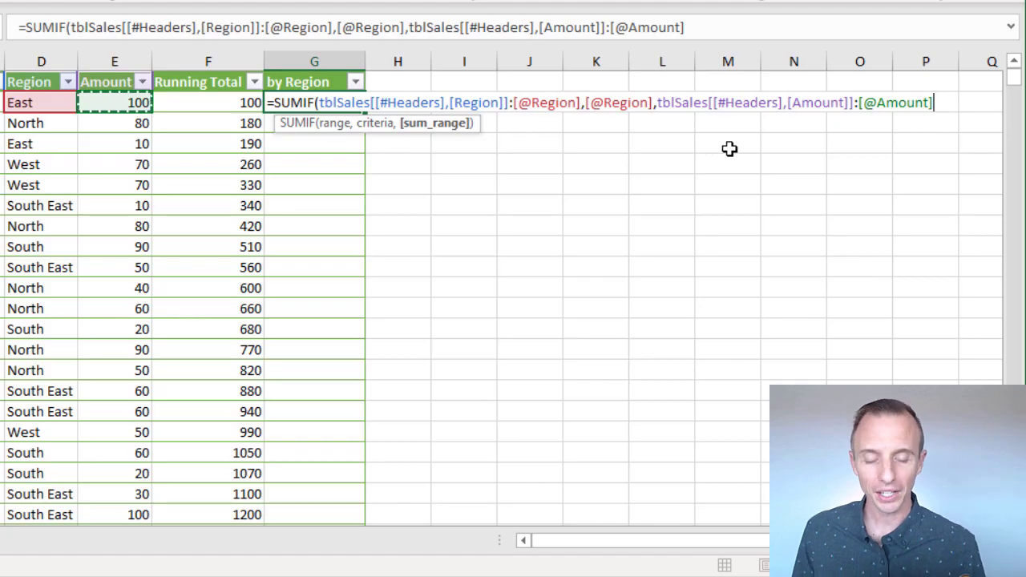
type(")")
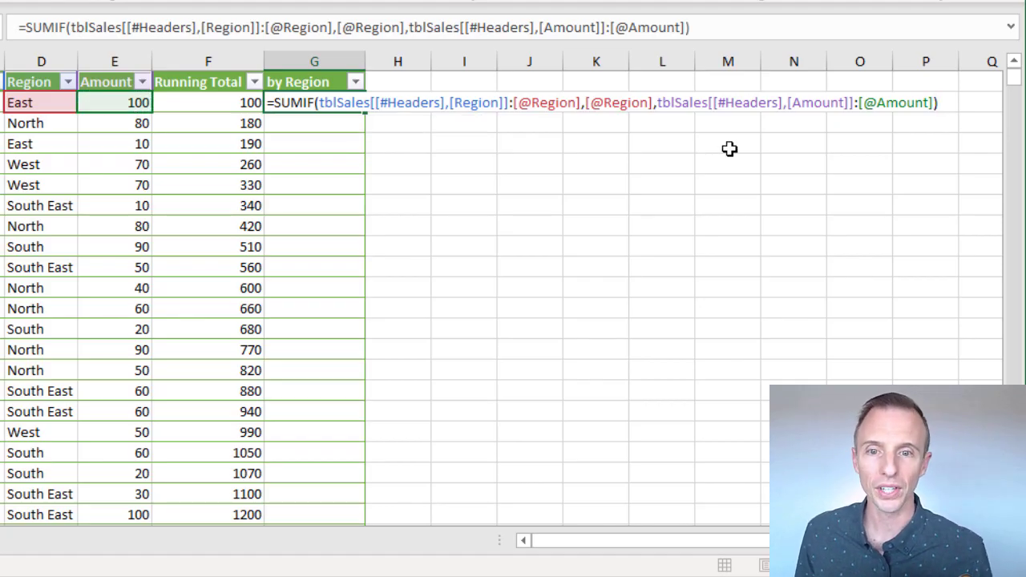
left_click(422, 103)
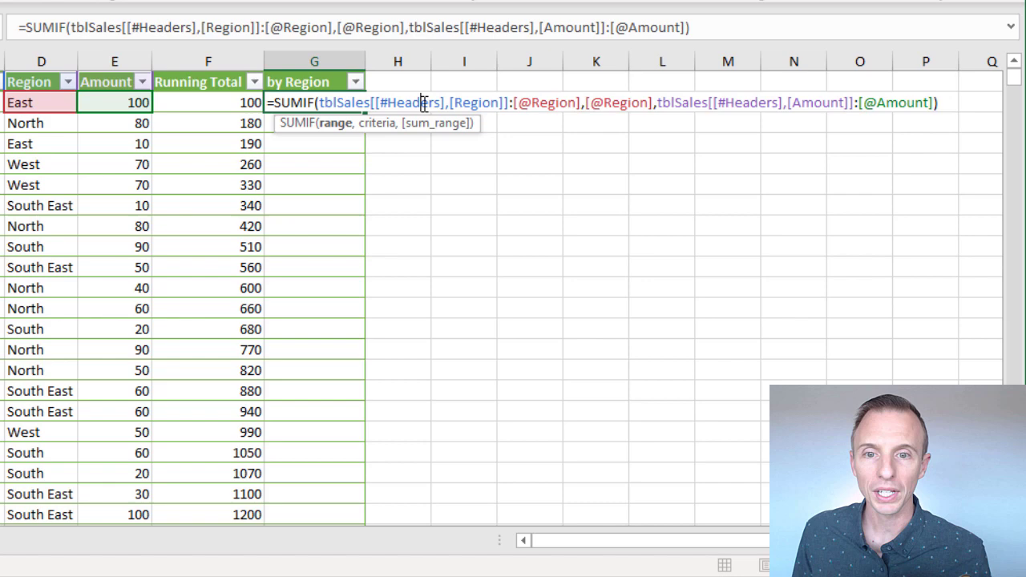
left_click(604, 102)
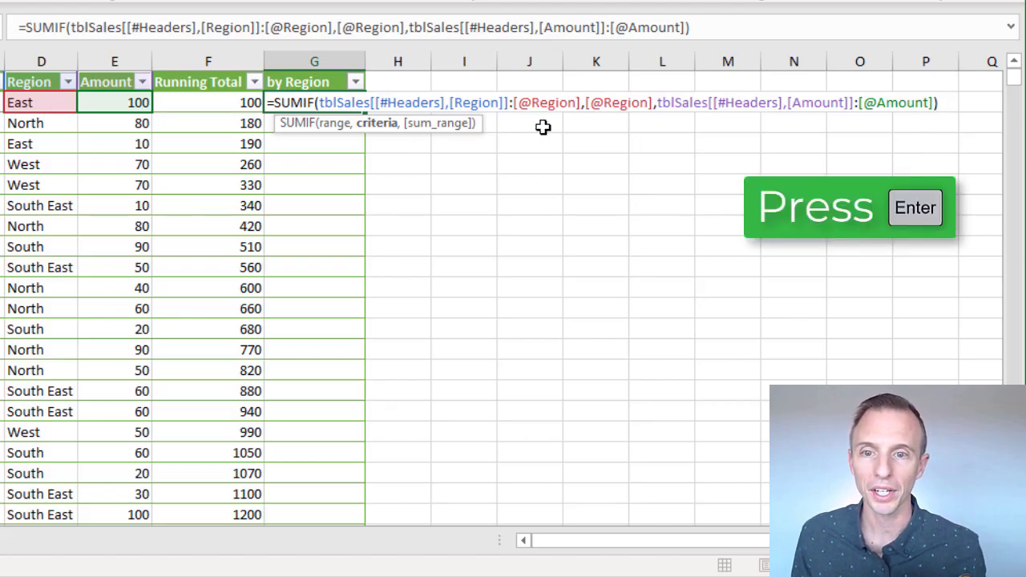
key("Return")
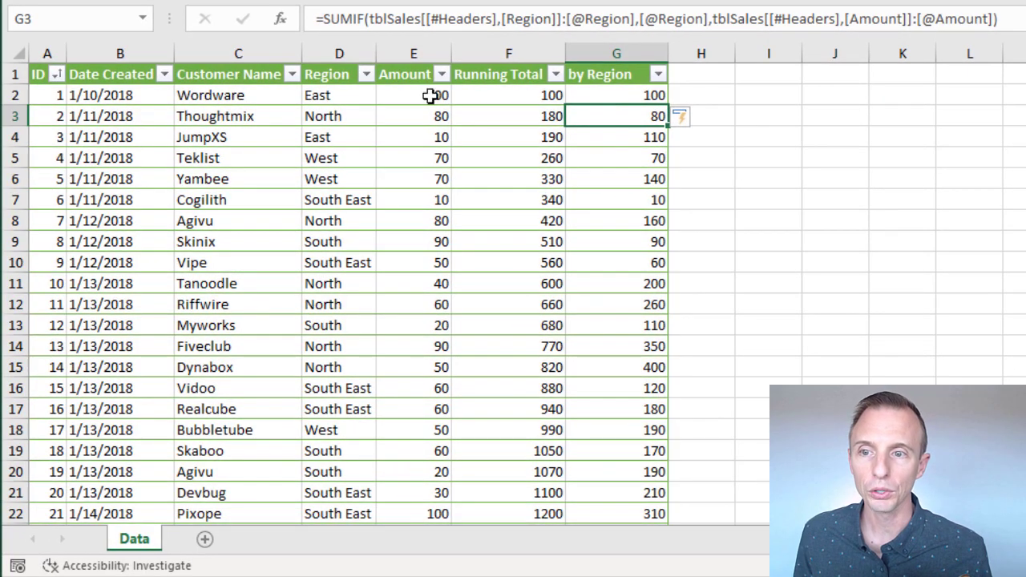
- Filter the Region column to East only, then display G2's by Region formula
left_click(366, 74)
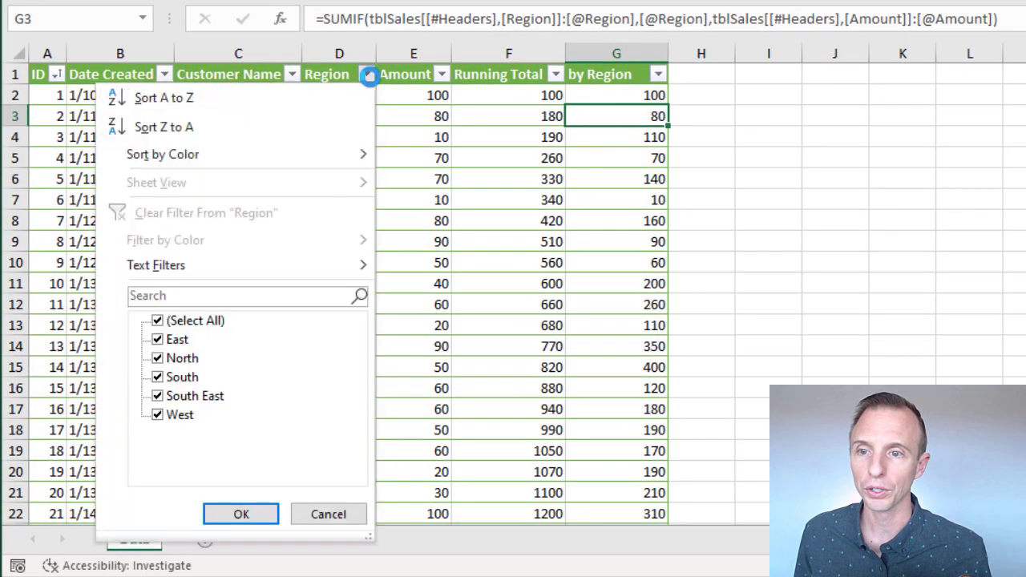
left_click(192, 321)
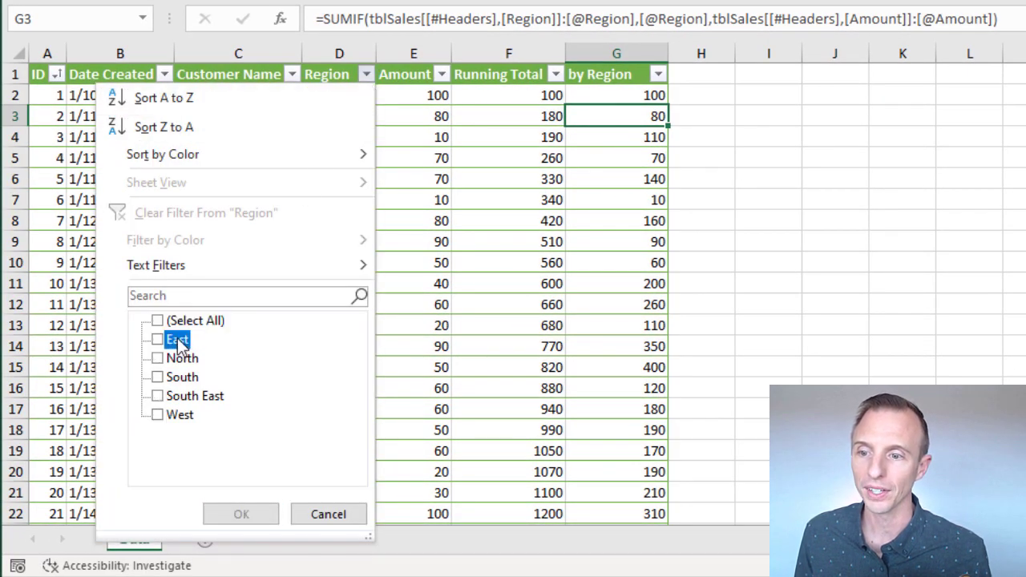
left_click(176, 340)
left_click(240, 514)
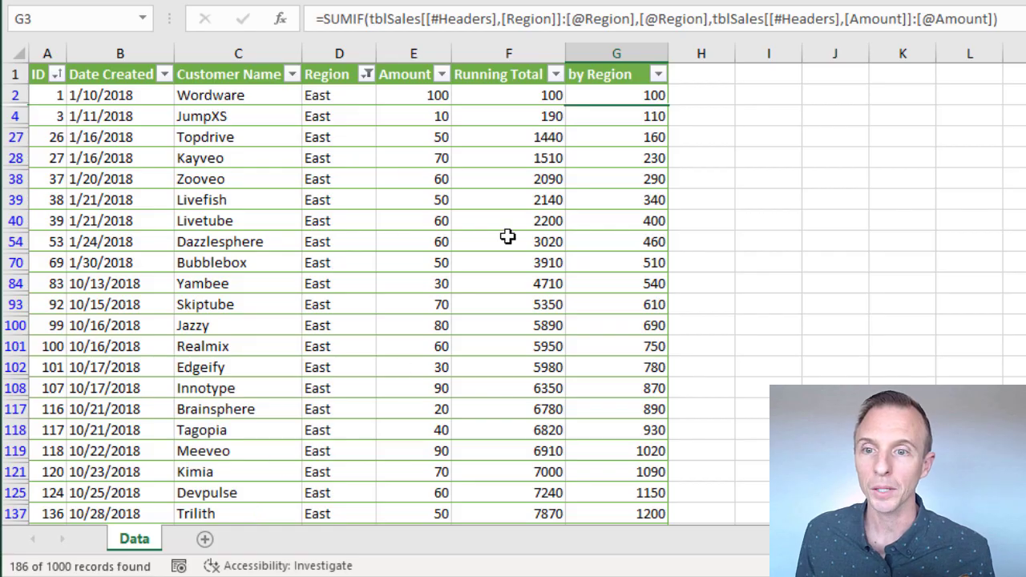
left_click(610, 98)
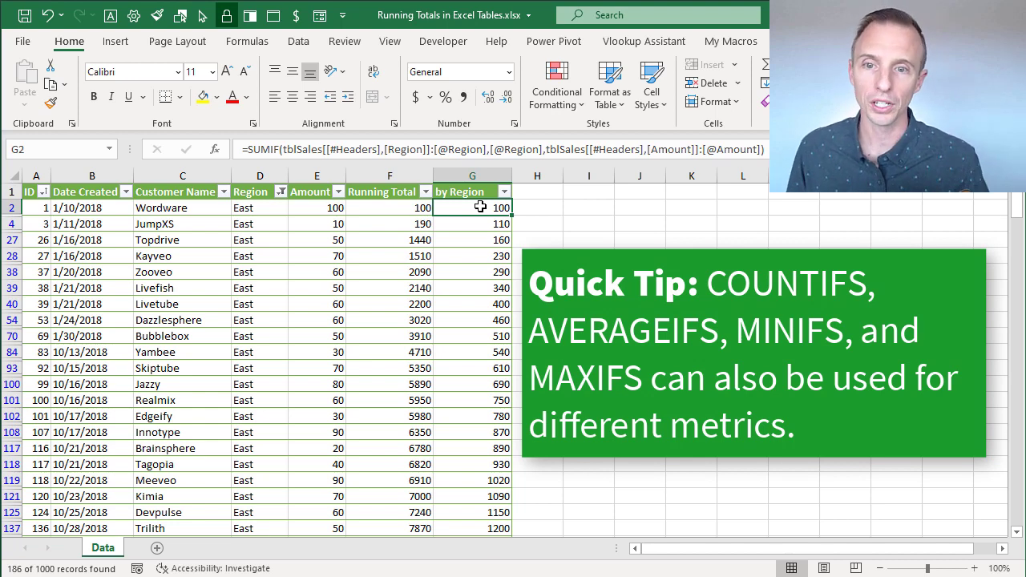
double_click(480, 207)
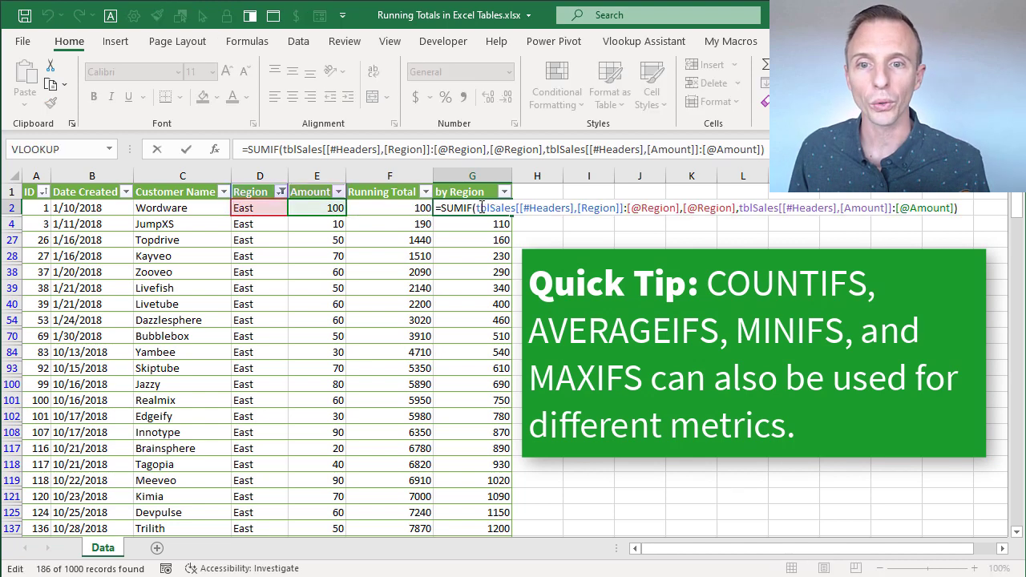